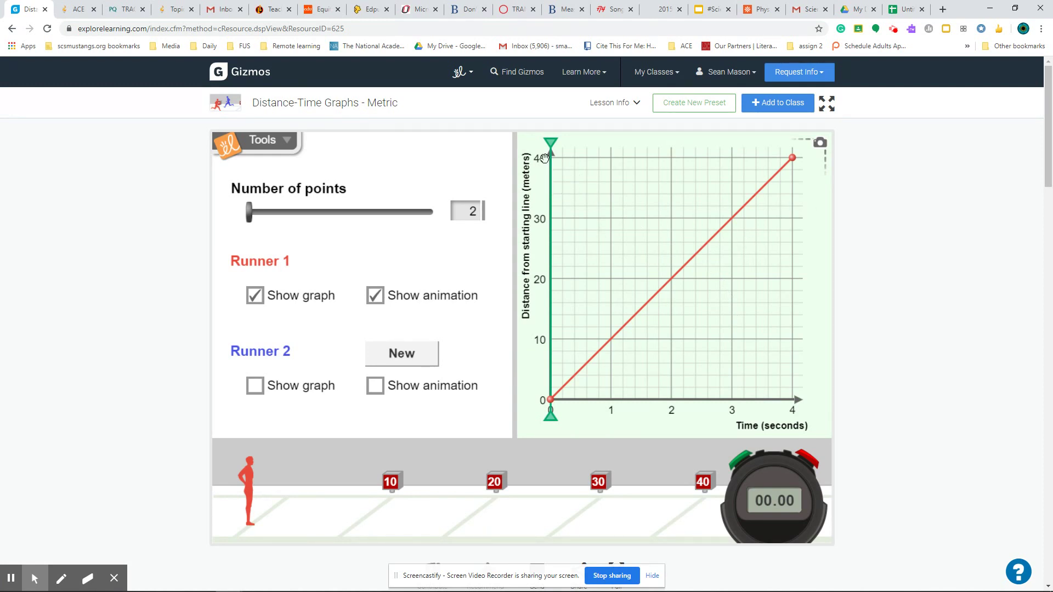
- Set the Number of points for Runner 1's graph to 6
{"action": "left_click_drag", "start_coordinate": [450, 211], "coordinate": [473, 212]}
{"action": "type", "text": "5"}
{"action": "left_click_drag", "start_coordinate": [249, 213], "coordinate": [415, 217]}
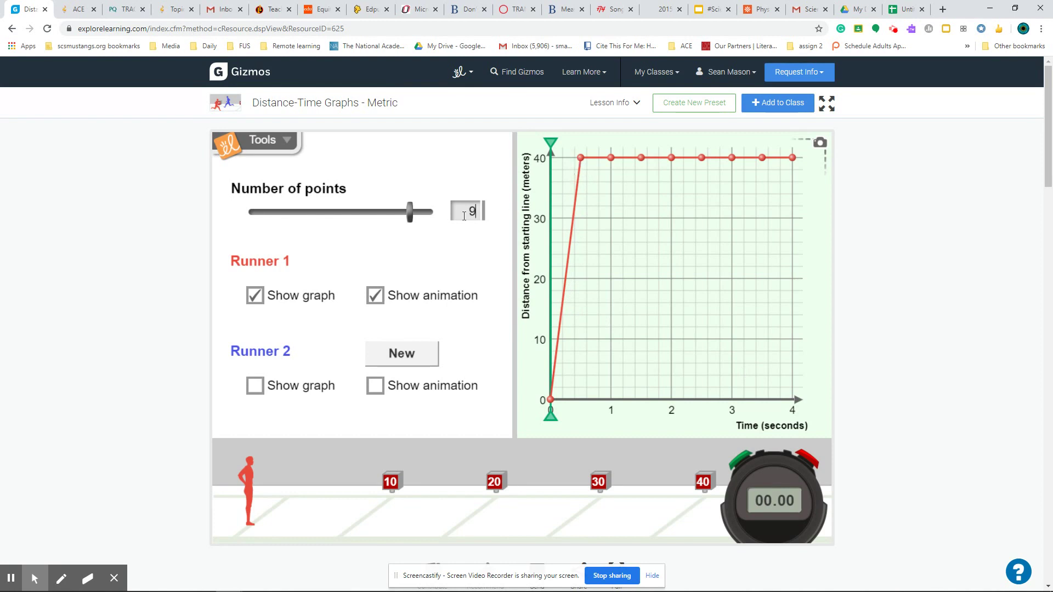
{"action": "left_click_drag", "start_coordinate": [410, 213], "coordinate": [244, 215]}
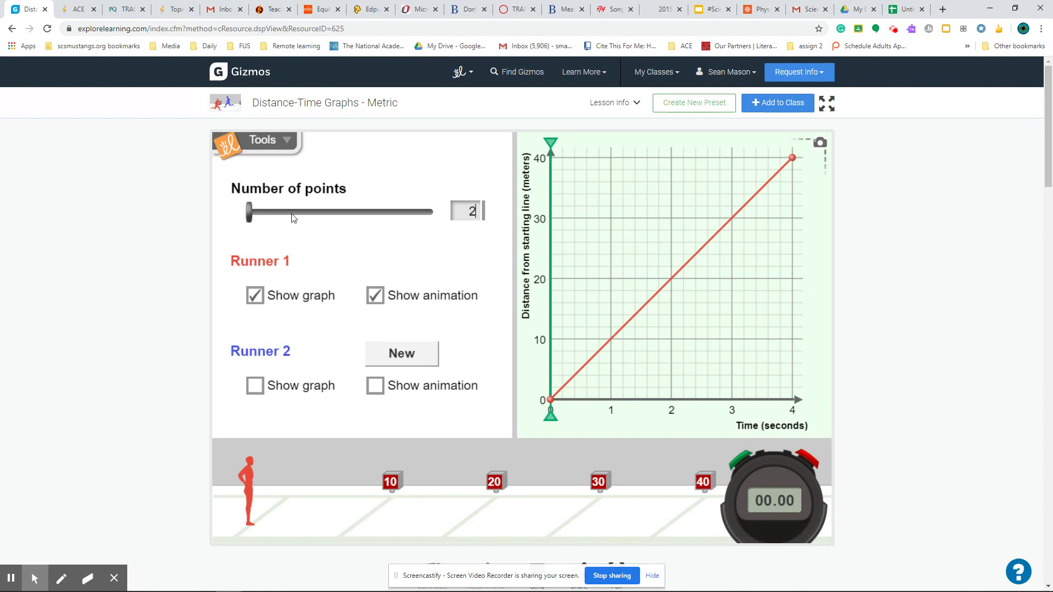
{"action": "left_click", "coordinate": [259, 215]}
{"action": "left_click_drag", "start_coordinate": [260, 217], "coordinate": [337, 219]}
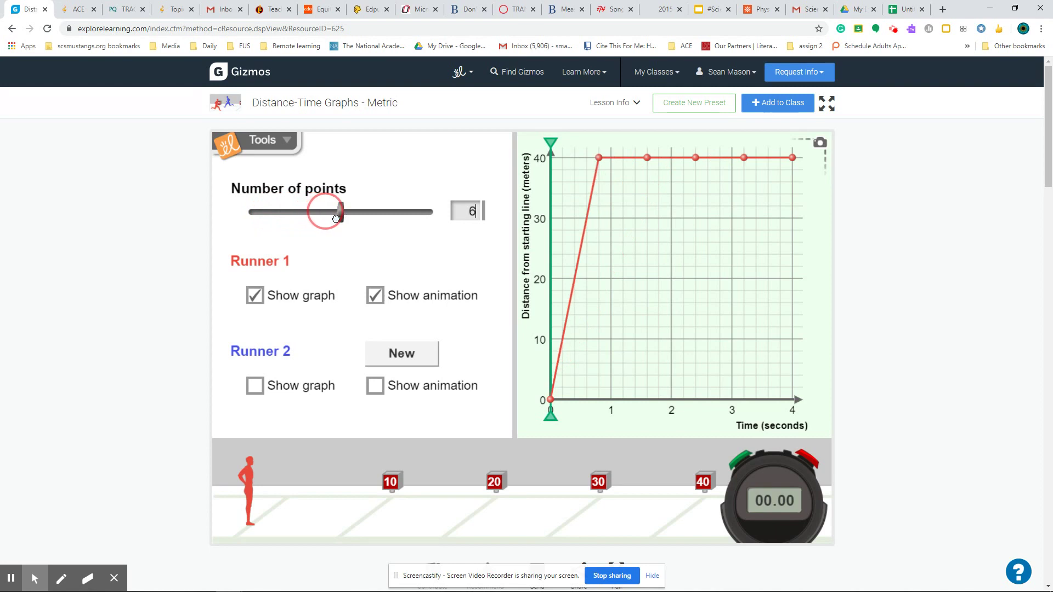
{"action": "left_click_drag", "start_coordinate": [336, 219], "coordinate": [337, 219]}
{"action": "left_click", "coordinate": [255, 295]}
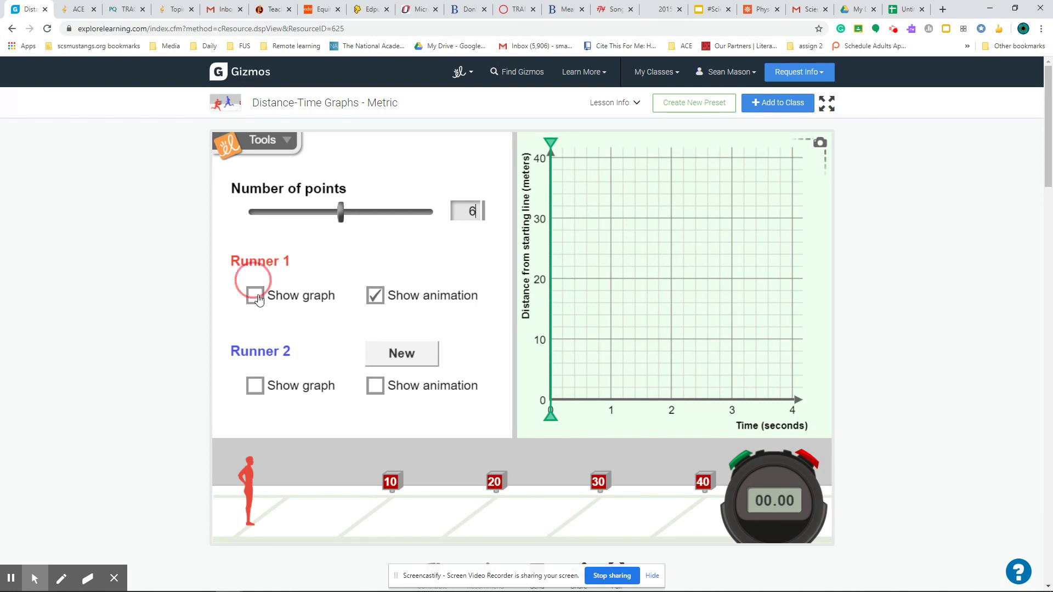
{"action": "left_click", "coordinate": [376, 296]}
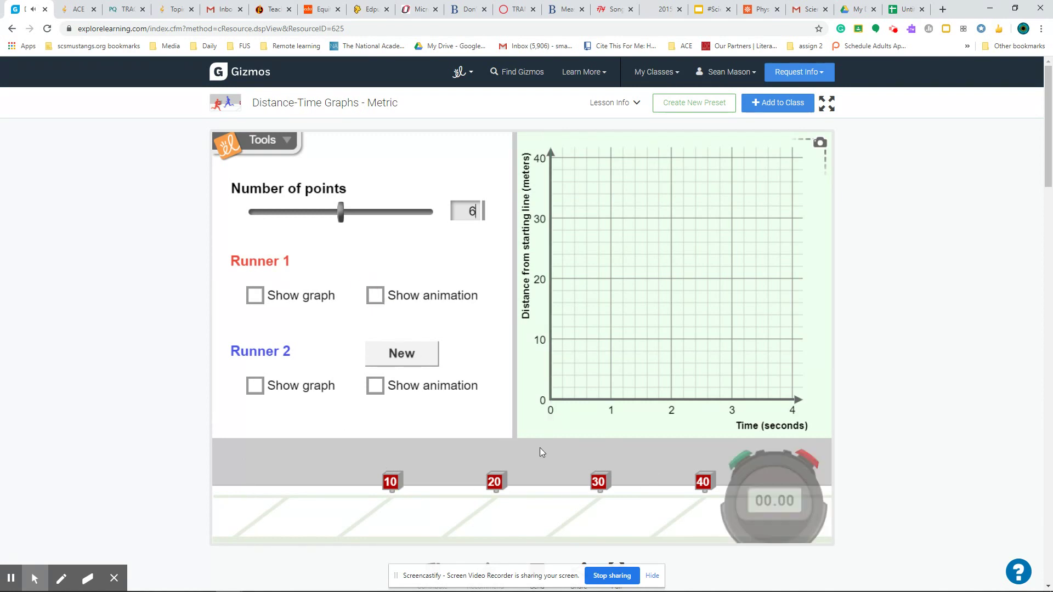
{"action": "left_click", "coordinate": [375, 296]}
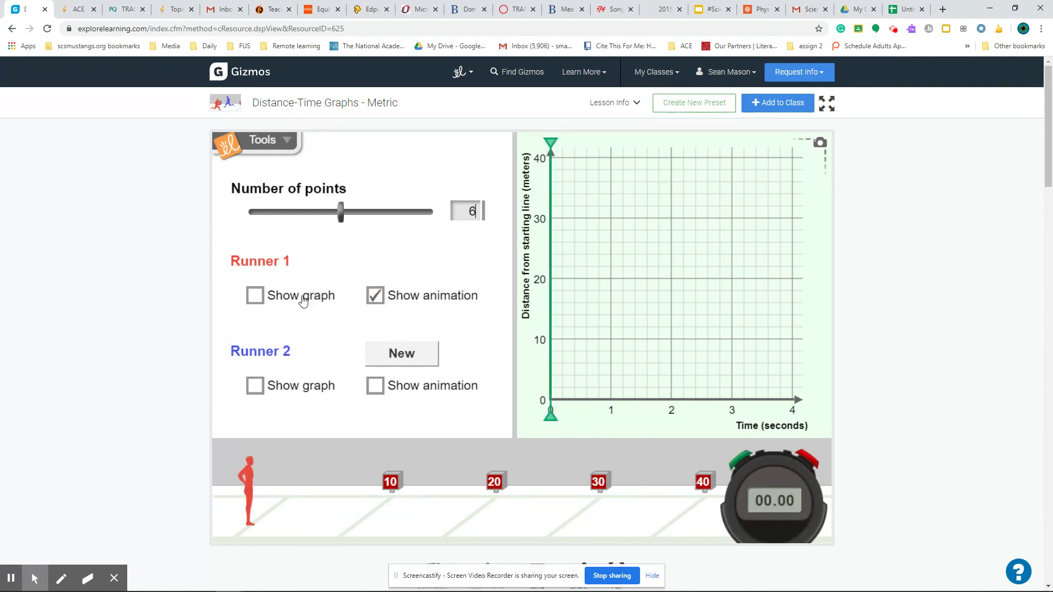
{"action": "left_click", "coordinate": [255, 295]}
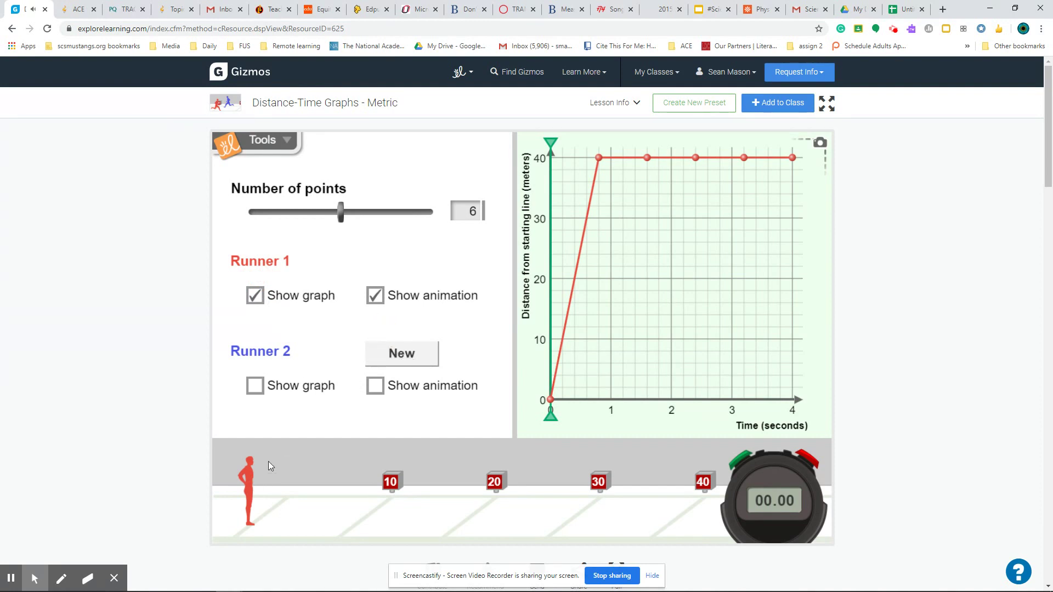
{"action": "left_click", "coordinate": [254, 388]}
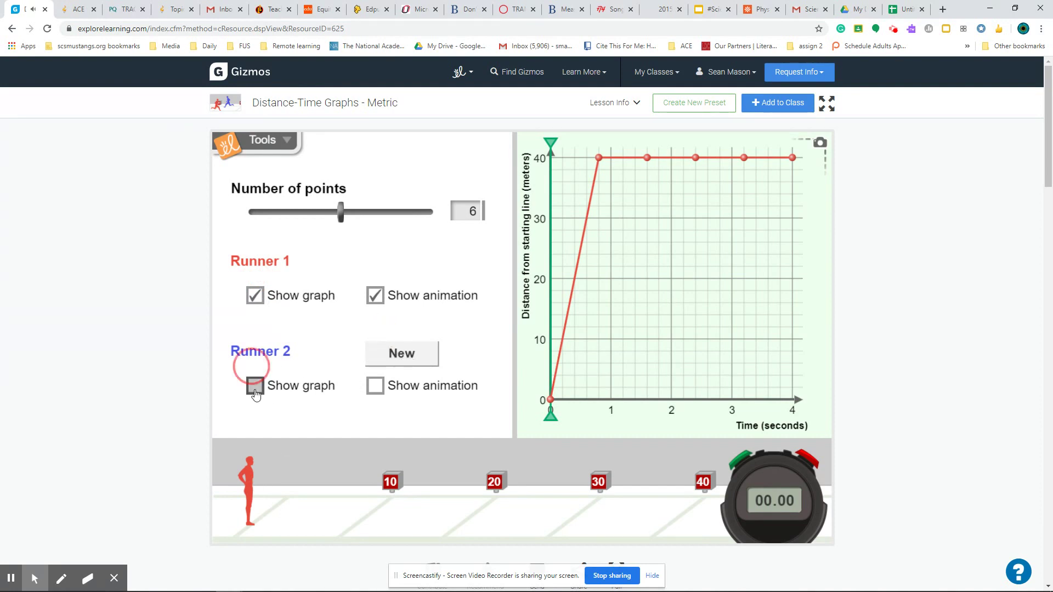
{"action": "left_click", "coordinate": [375, 386]}
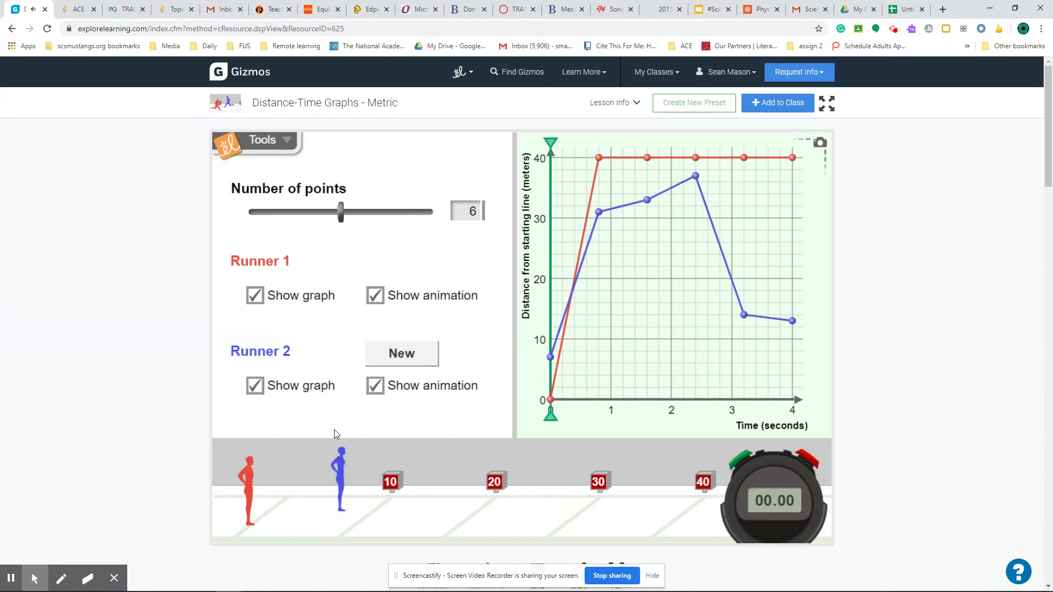
{"action": "left_click", "coordinate": [376, 385]}
{"action": "left_click", "coordinate": [255, 386]}
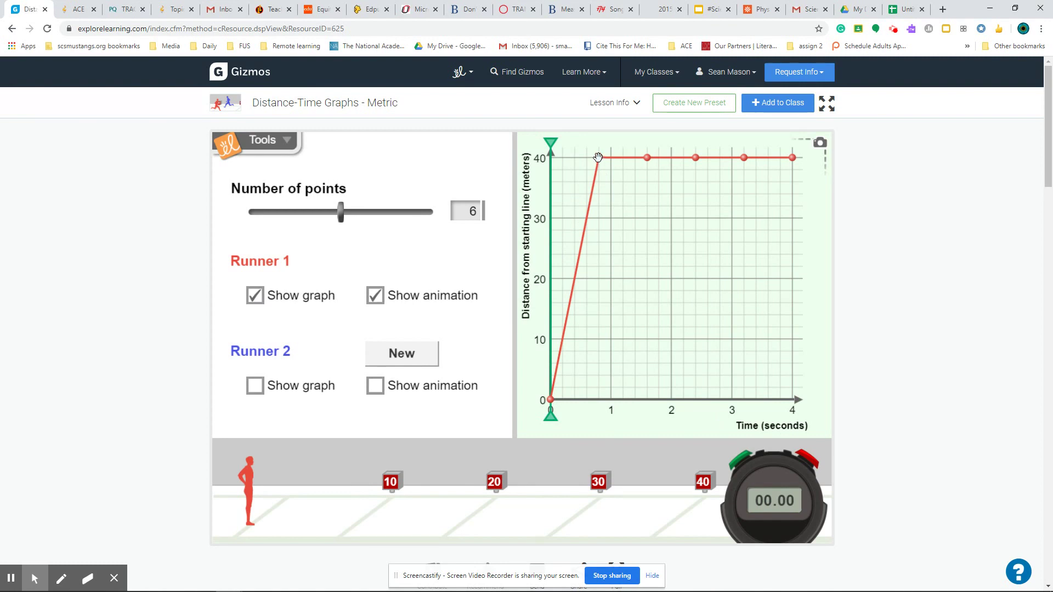
- Cut Runner 1's graph to 2 points and raise the 4 s end point to 40 m
{"action": "left_click_drag", "start_coordinate": [598, 157], "coordinate": [630, 336]}
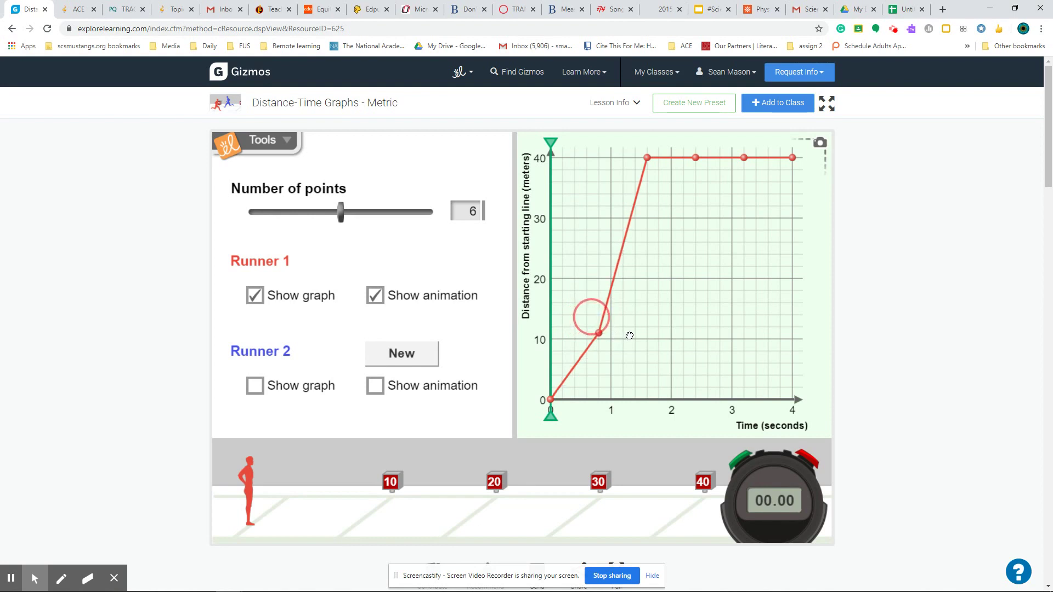
{"action": "left_click_drag", "start_coordinate": [340, 213], "coordinate": [225, 214]}
{"action": "left_click_drag", "start_coordinate": [791, 333], "coordinate": [793, 159]}
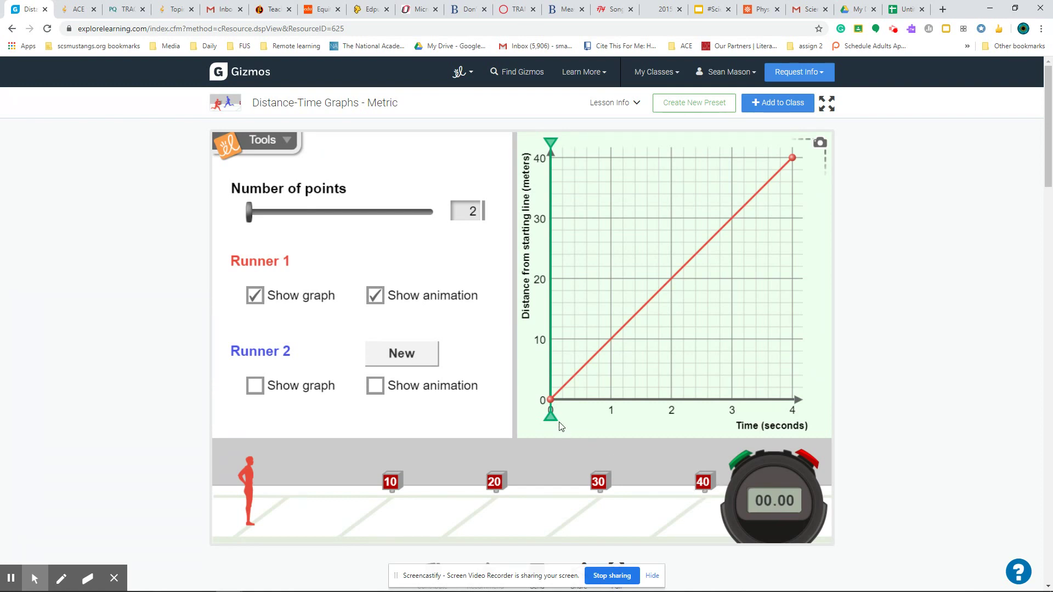
- Run the race so Runner 1 reaches 40 m with the stopwatch at 04.00
{"action": "left_click", "coordinate": [742, 461]}
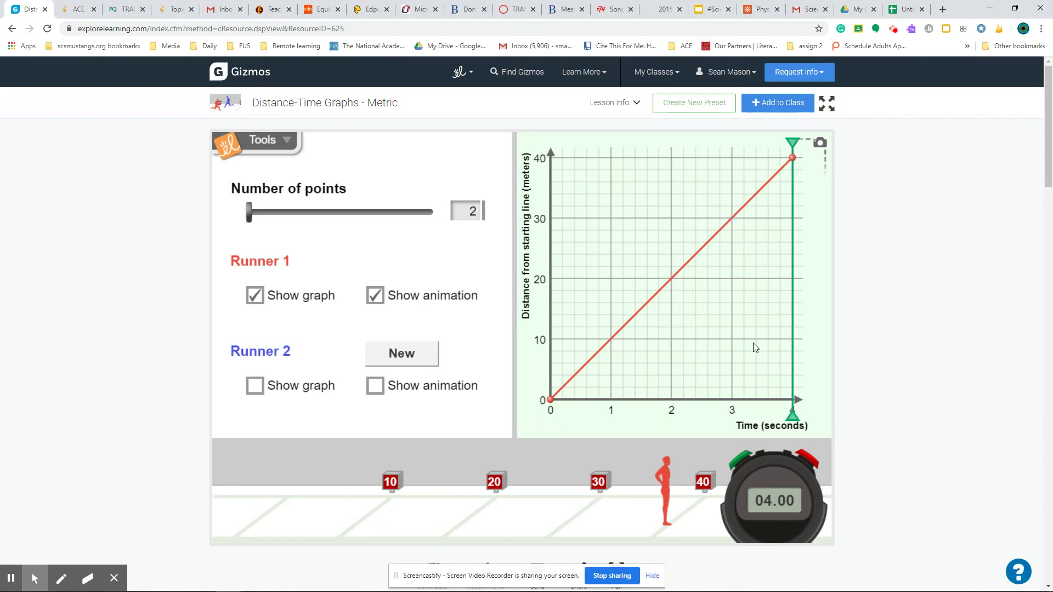
- Rewind the race to 3 seconds and add more points to Runner 1's graph
{"action": "left_click_drag", "start_coordinate": [794, 417], "coordinate": [732, 420]}
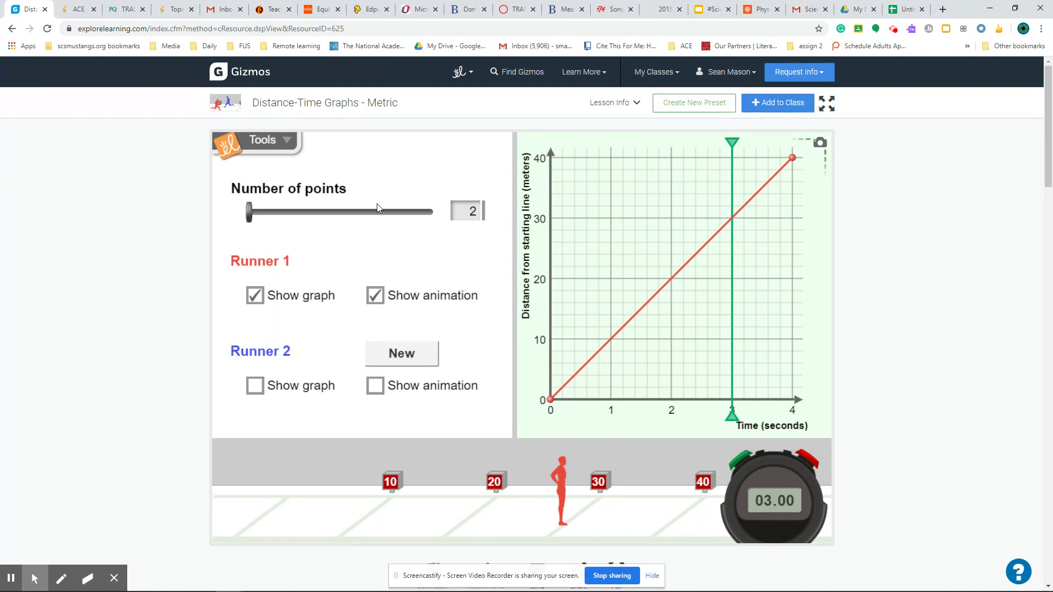
{"action": "left_click_drag", "start_coordinate": [248, 211], "coordinate": [319, 213]}
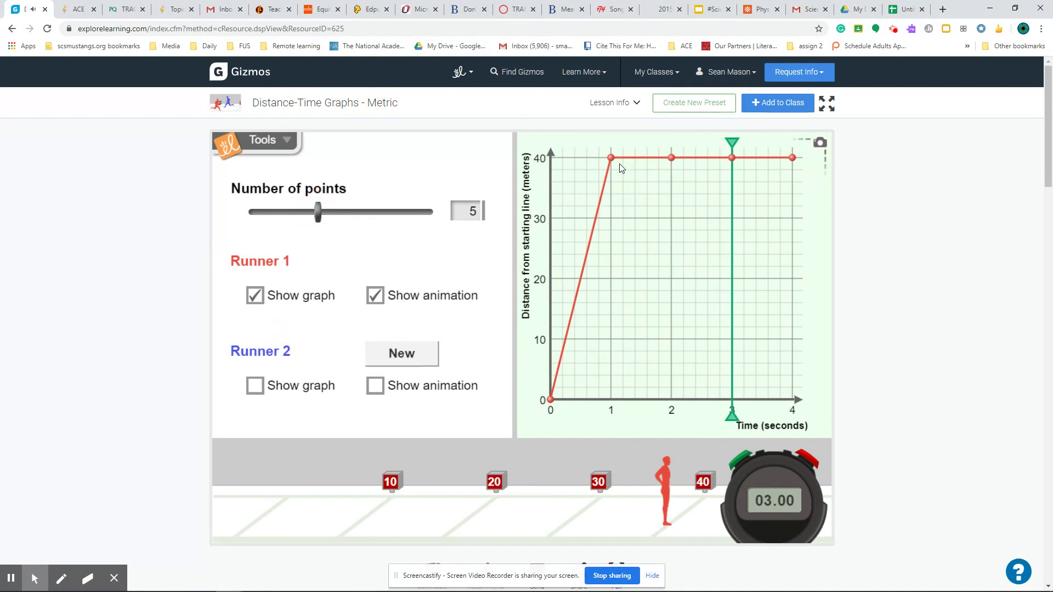
- Reshape Runner 1's graph to 0, 10, 10, 30 and 40 m at 0–4 s
{"action": "left_click_drag", "start_coordinate": [612, 158], "coordinate": [678, 336]}
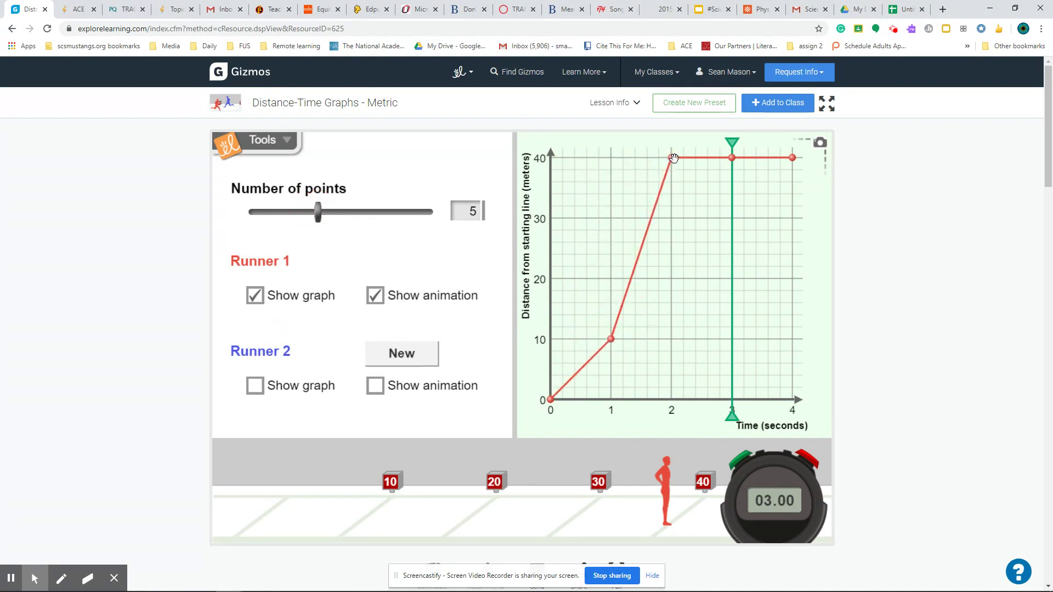
{"action": "left_click_drag", "start_coordinate": [672, 158], "coordinate": [713, 337]}
{"action": "left_click_drag", "start_coordinate": [732, 158], "coordinate": [753, 217]}
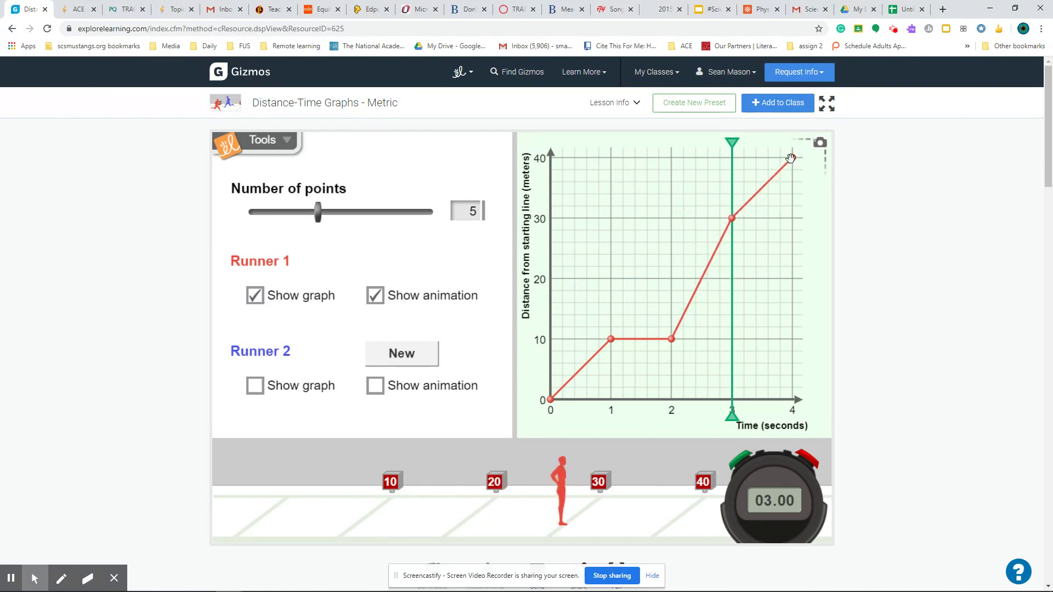
{"action": "left_click_drag", "start_coordinate": [791, 159], "coordinate": [794, 166]}
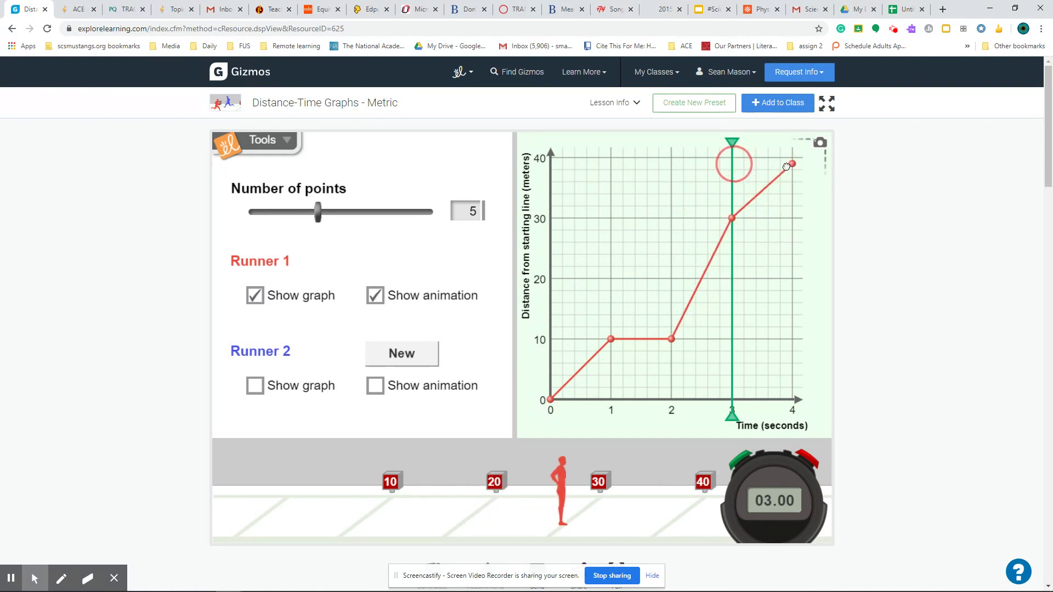
{"action": "left_click_drag", "start_coordinate": [790, 165], "coordinate": [792, 158]}
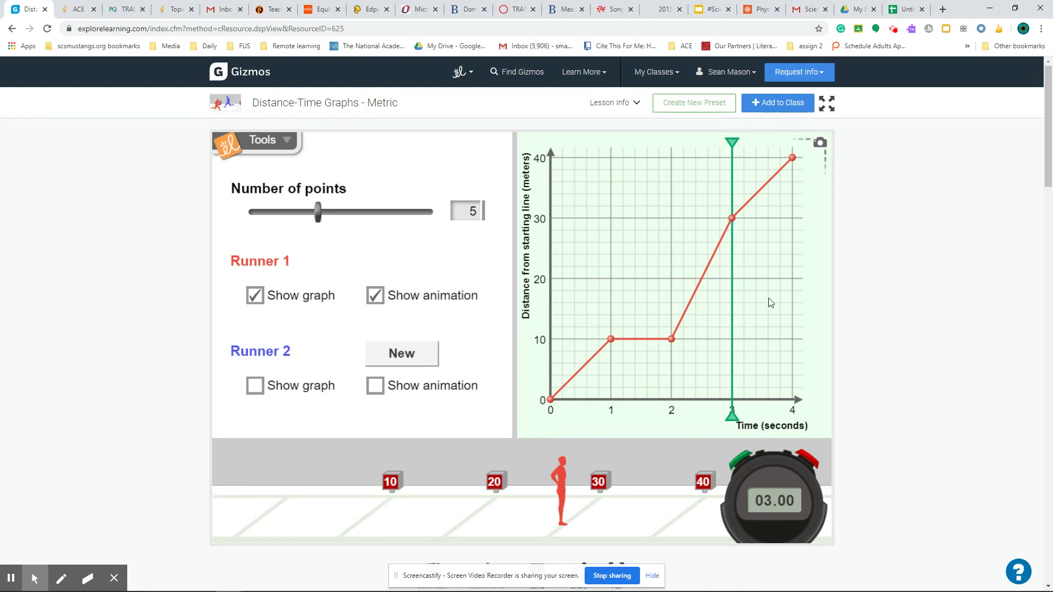
- Replay the race several times, rewinding to about 2–3 s, and show Runner 2's graph
{"action": "left_click_drag", "start_coordinate": [733, 420], "coordinate": [549, 427]}
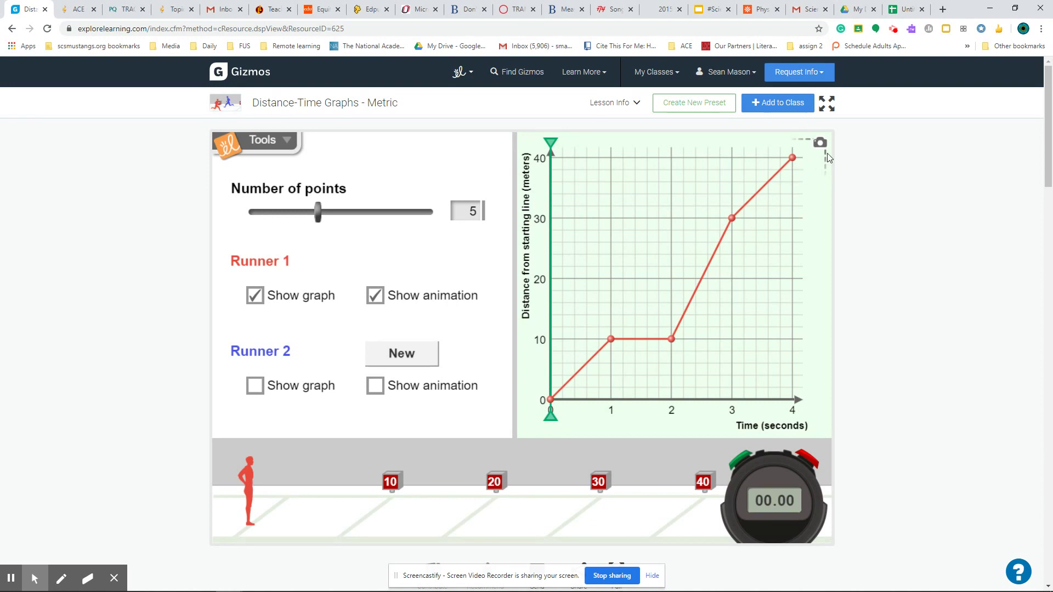
{"action": "left_click", "coordinate": [741, 463]}
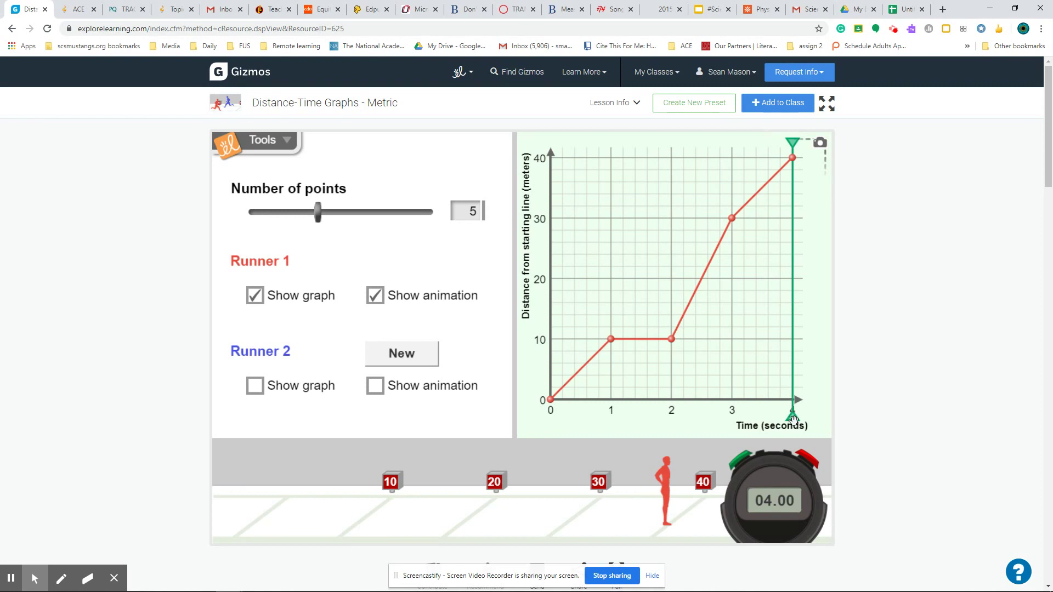
{"action": "left_click_drag", "start_coordinate": [794, 419], "coordinate": [672, 423]}
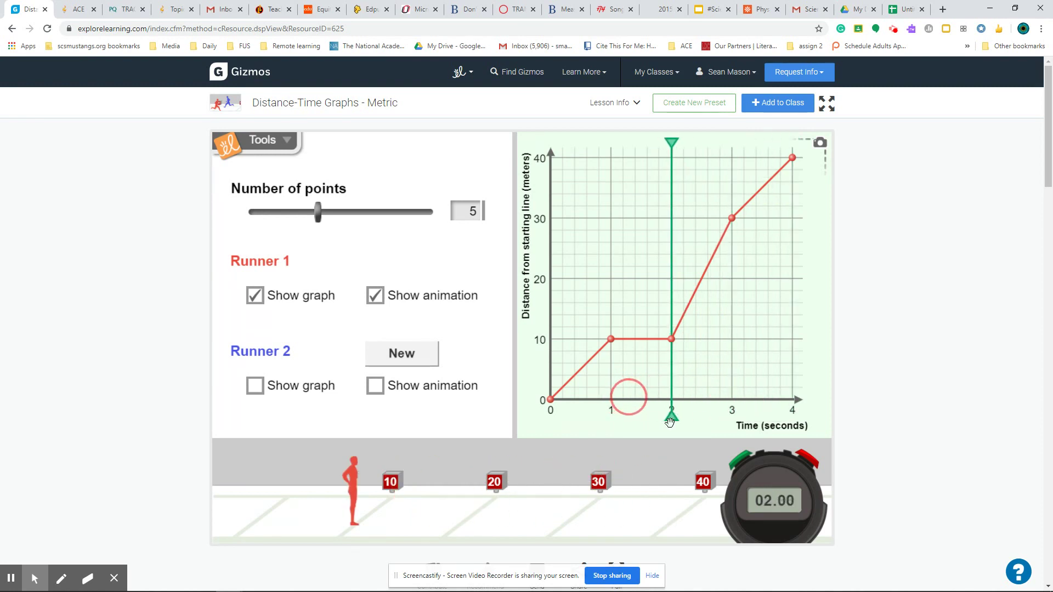
{"action": "left_click", "coordinate": [740, 461]}
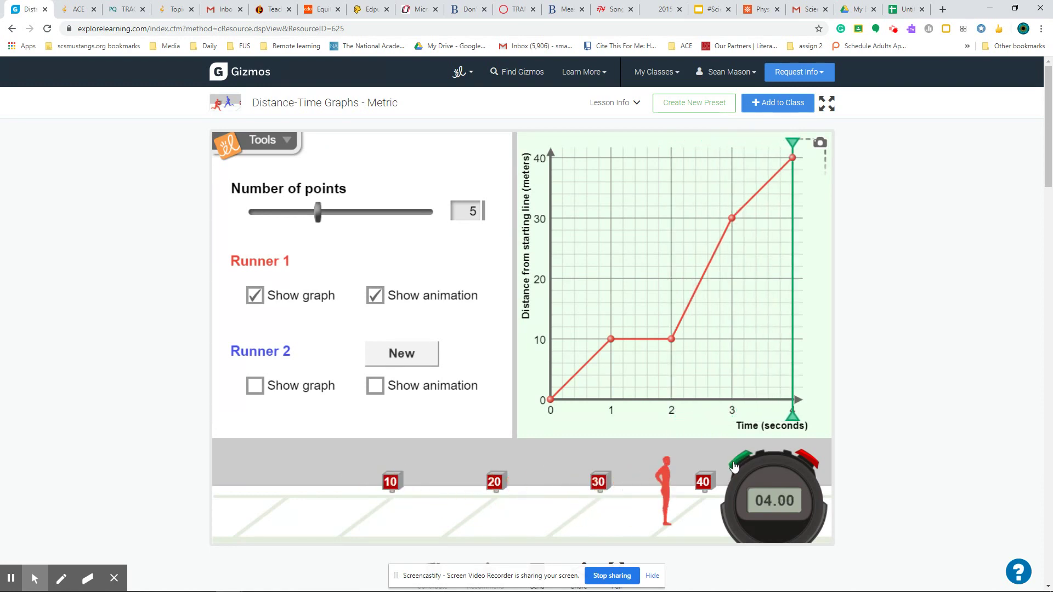
{"action": "left_click_drag", "start_coordinate": [790, 418], "coordinate": [673, 418]}
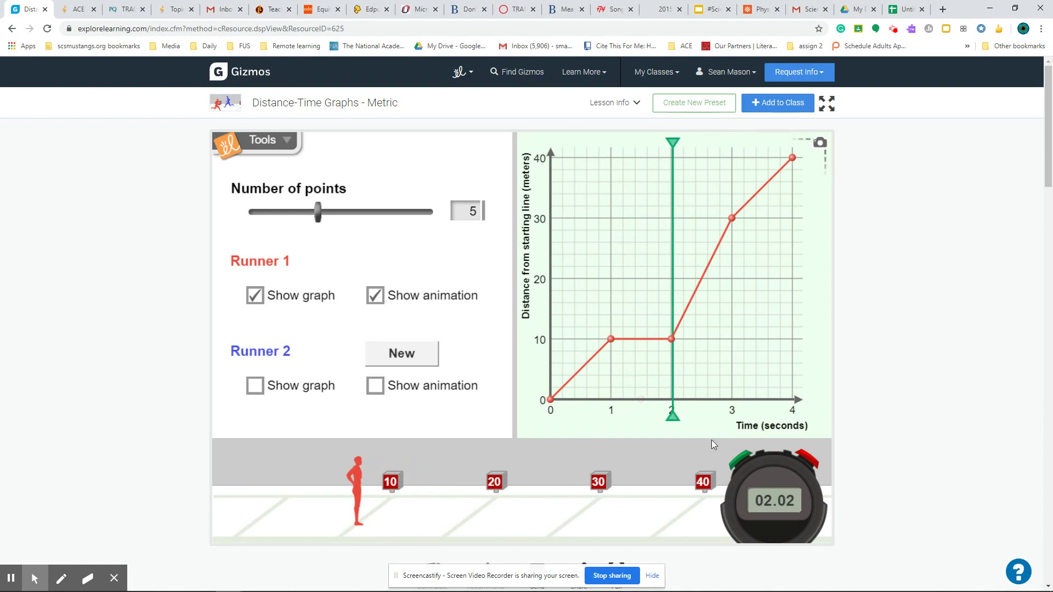
{"action": "left_click", "coordinate": [254, 386]}
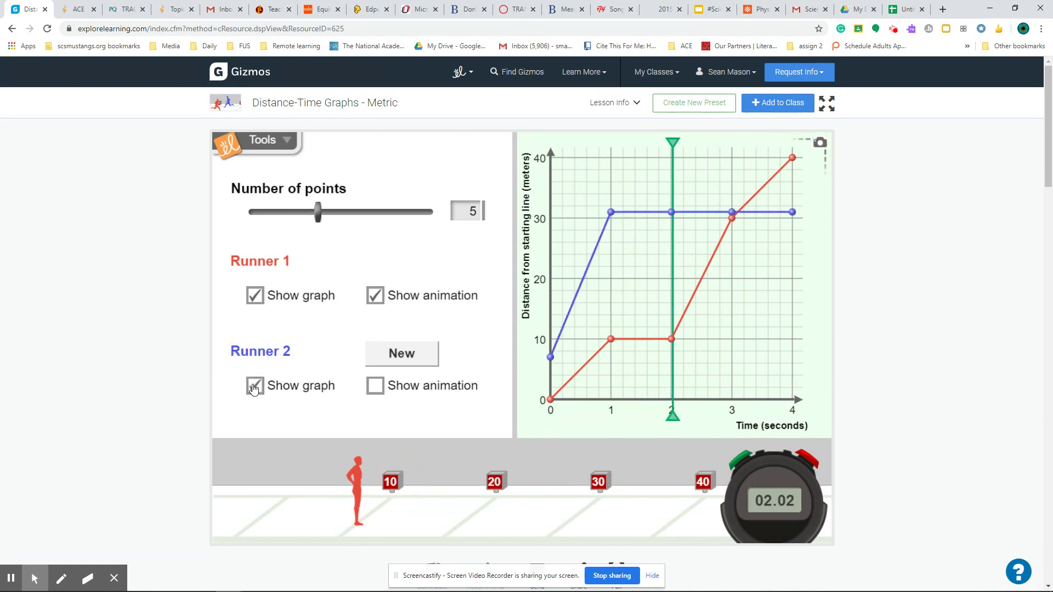
- Create a new Runner 2 path starting at 0 m with its figure shown; drop Runner 1's 2 s point to 0 m
{"action": "left_click", "coordinate": [404, 359]}
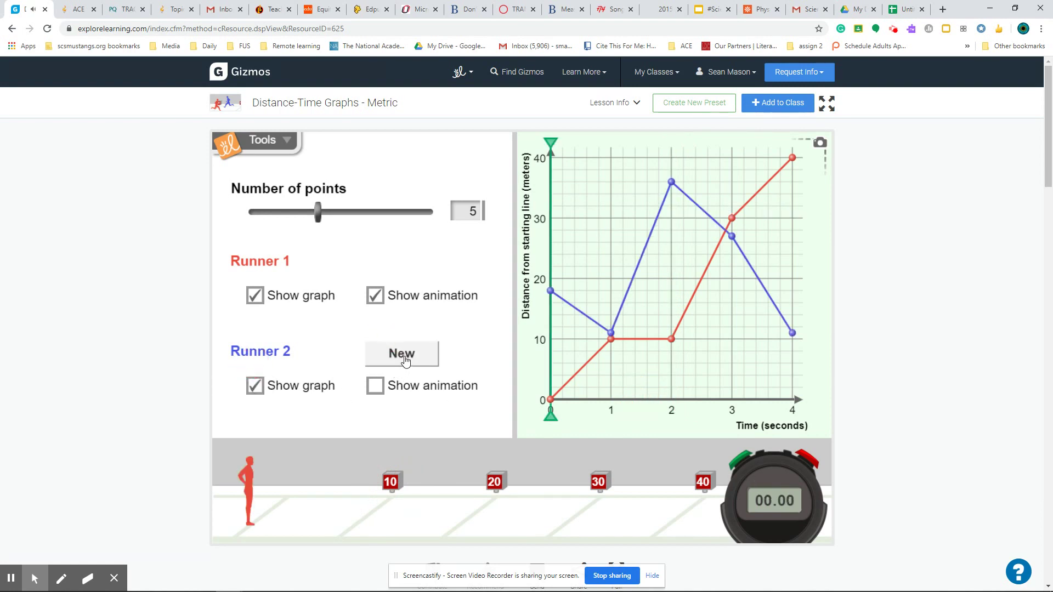
{"action": "left_click", "coordinate": [377, 393]}
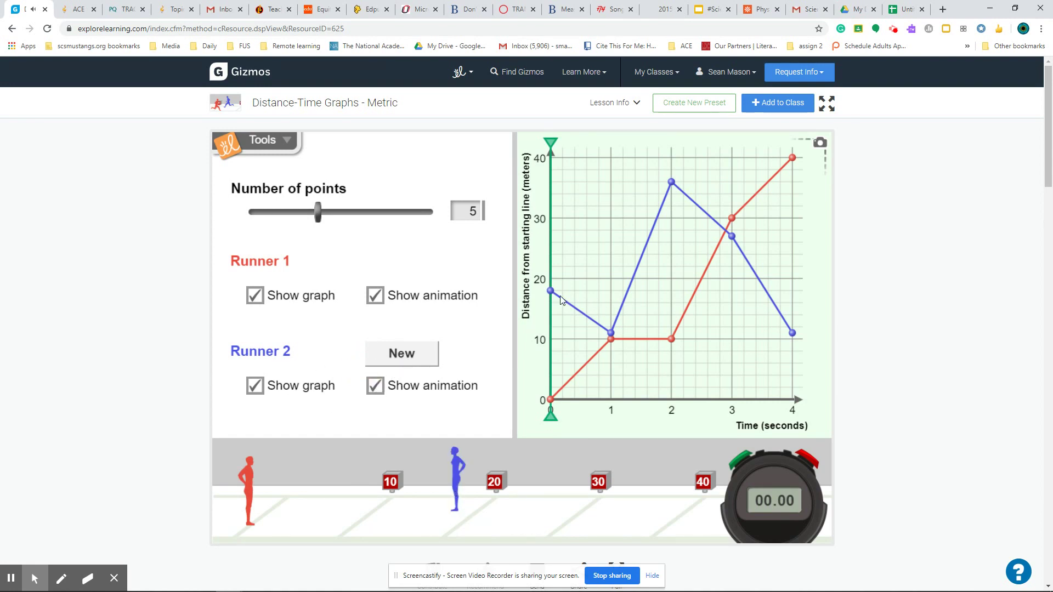
{"action": "left_click_drag", "start_coordinate": [552, 293], "coordinate": [551, 399]}
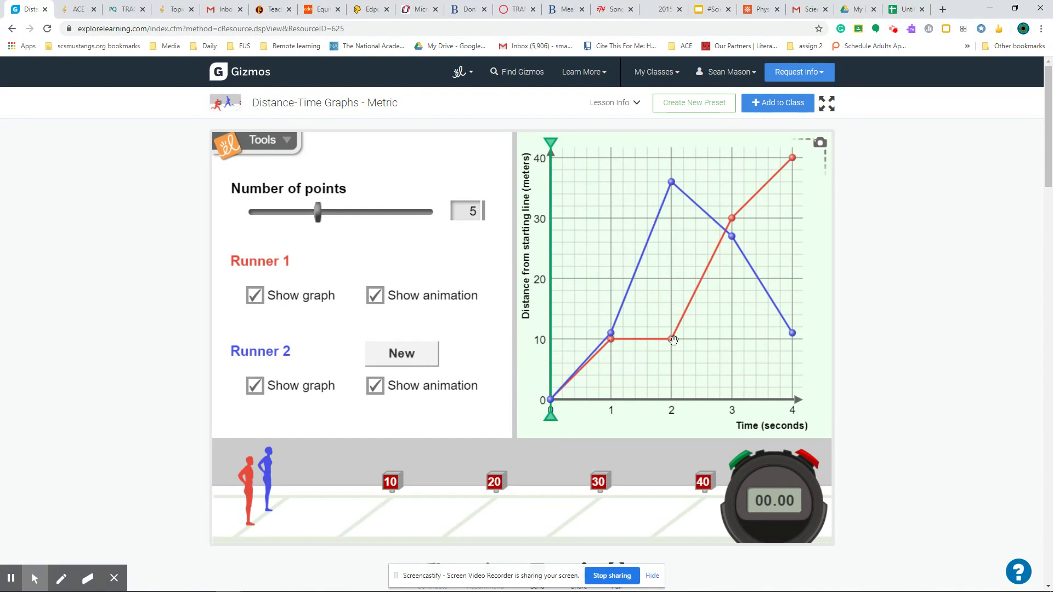
{"action": "left_click_drag", "start_coordinate": [674, 340], "coordinate": [648, 400]}
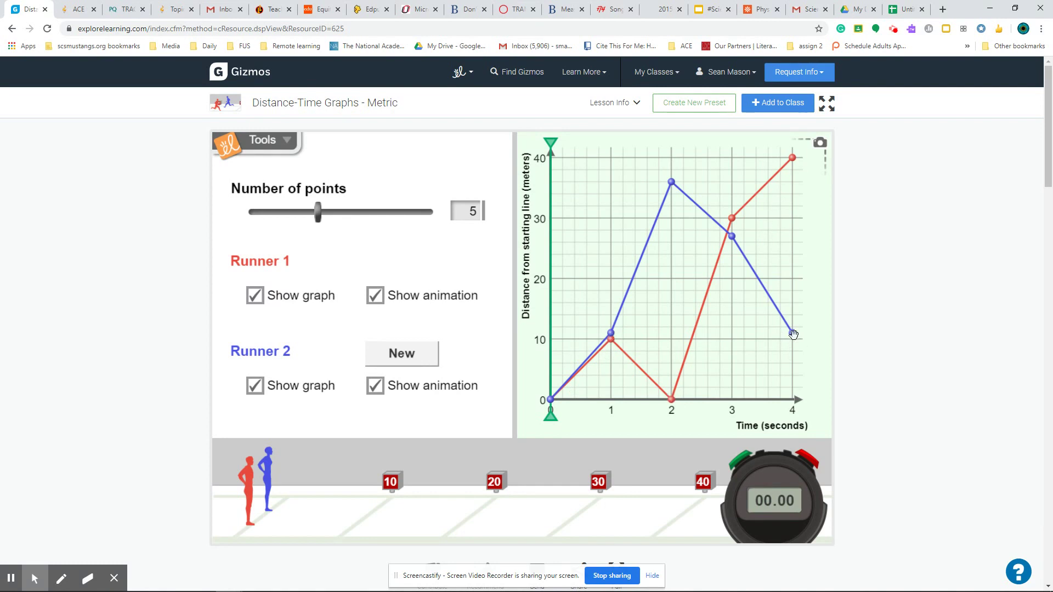
- Raise Runner 2's 4 s point to 40 m and 3 s point near 39 m, then race both runners
{"action": "left_click_drag", "start_coordinate": [792, 334], "coordinate": [792, 159]}
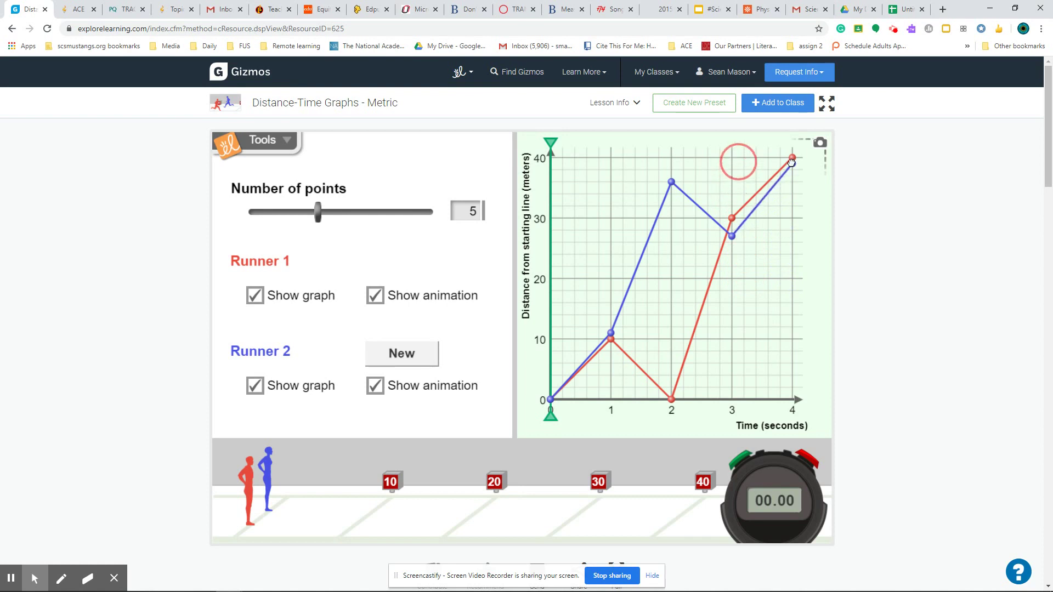
{"action": "left_click_drag", "start_coordinate": [732, 236], "coordinate": [739, 172]}
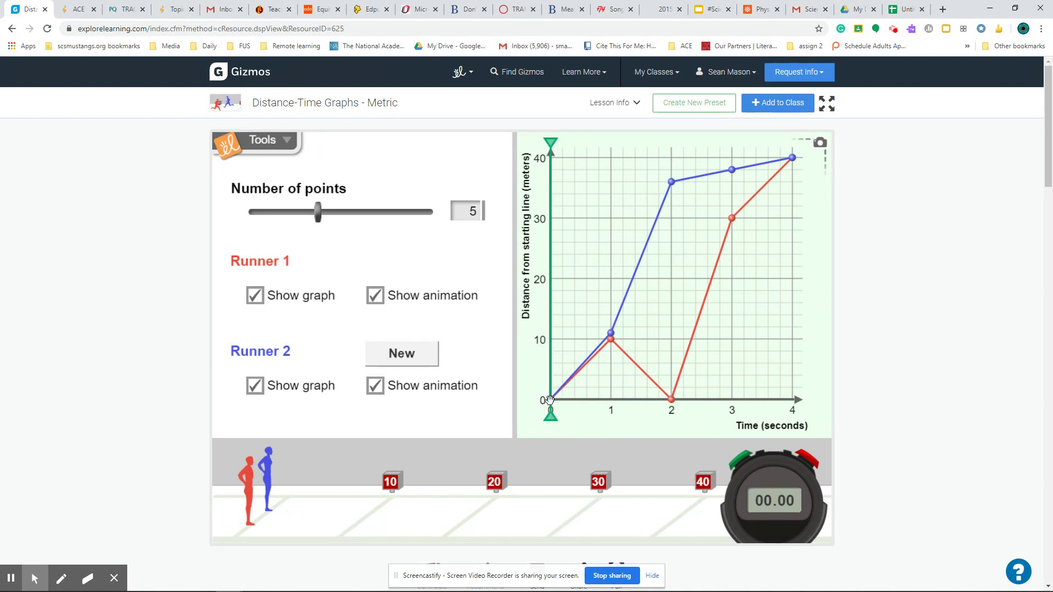
{"action": "left_click", "coordinate": [740, 462]}
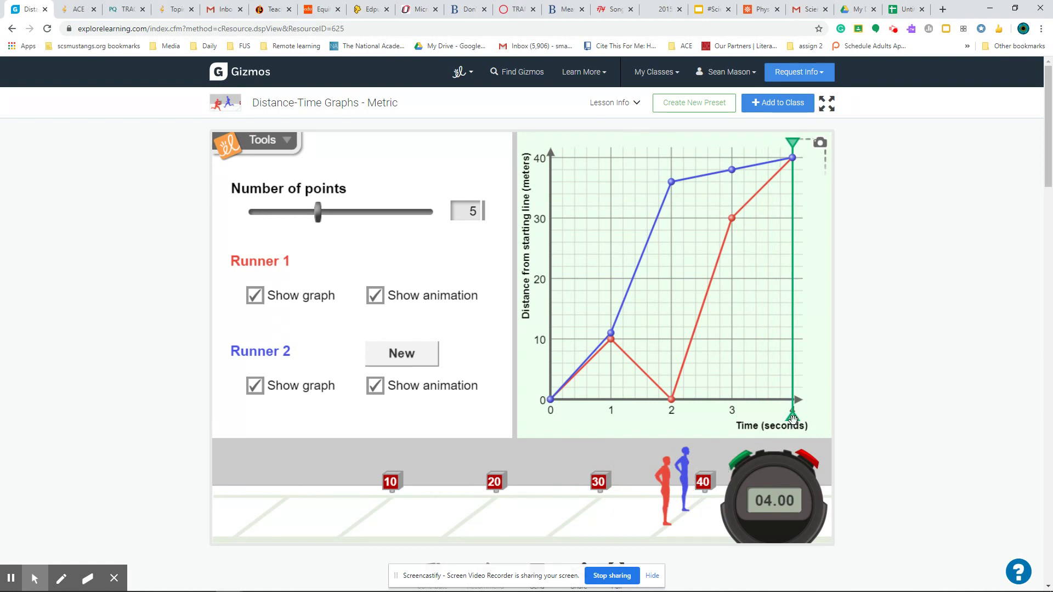
- Rewind the race to about 3.6 s and scroll down to the Assessment Questions
{"action": "mouse_move", "coordinate": [793, 420]}
{"action": "left_mouse_down"}
{"action": "mouse_move", "coordinate": [760, 423]}
{"action": "mouse_move", "coordinate": [774, 423]}
{"action": "left_mouse_up"}
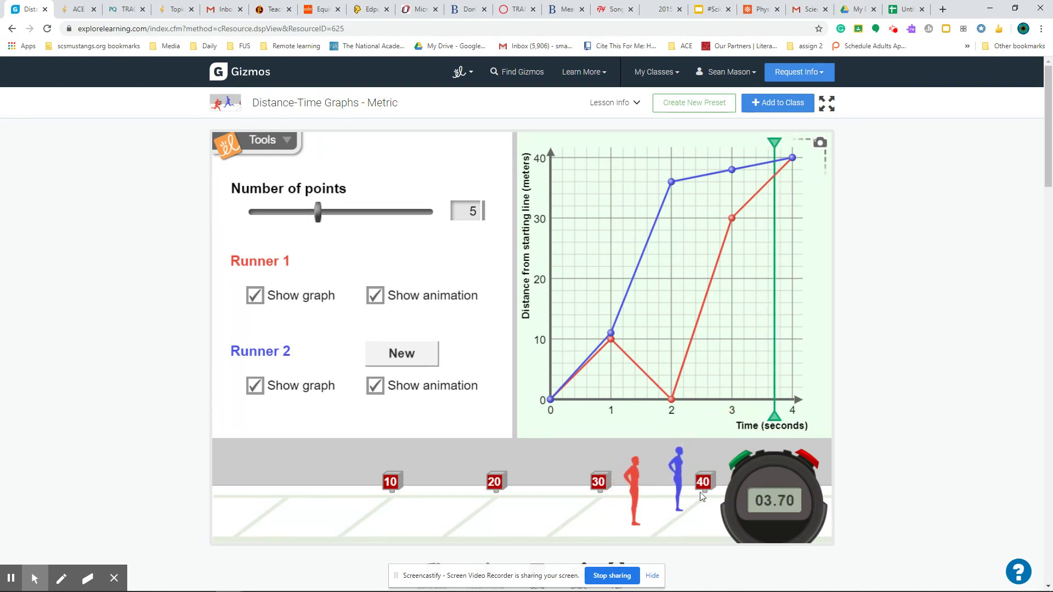
{"action": "scroll", "coordinate": [634, 481], "scroll_direction": "down", "scroll_amount": 8}
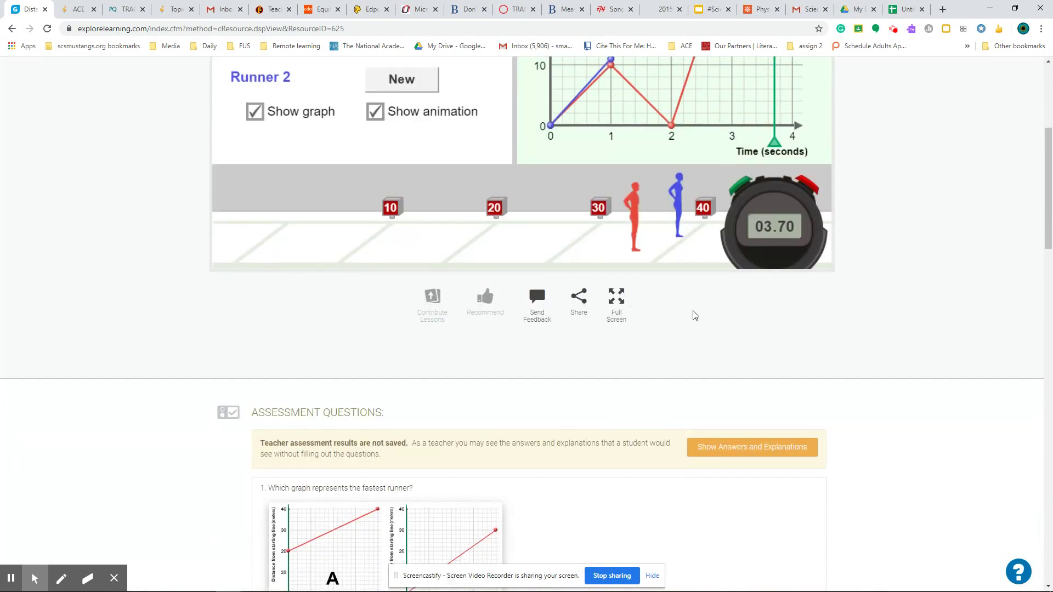
{"action": "scroll", "coordinate": [647, 365], "scroll_direction": "down", "scroll_amount": 3}
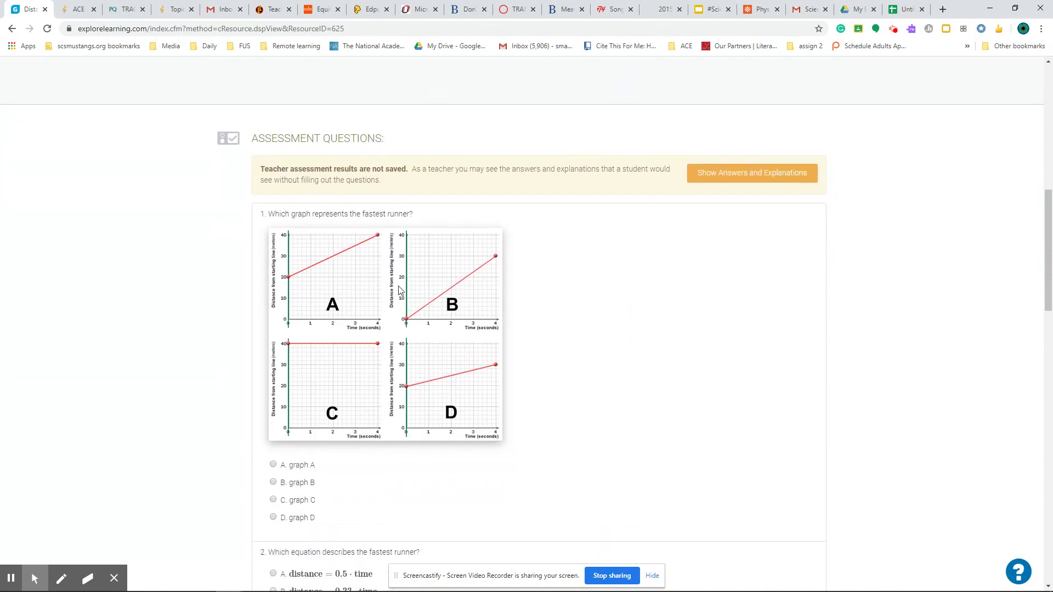